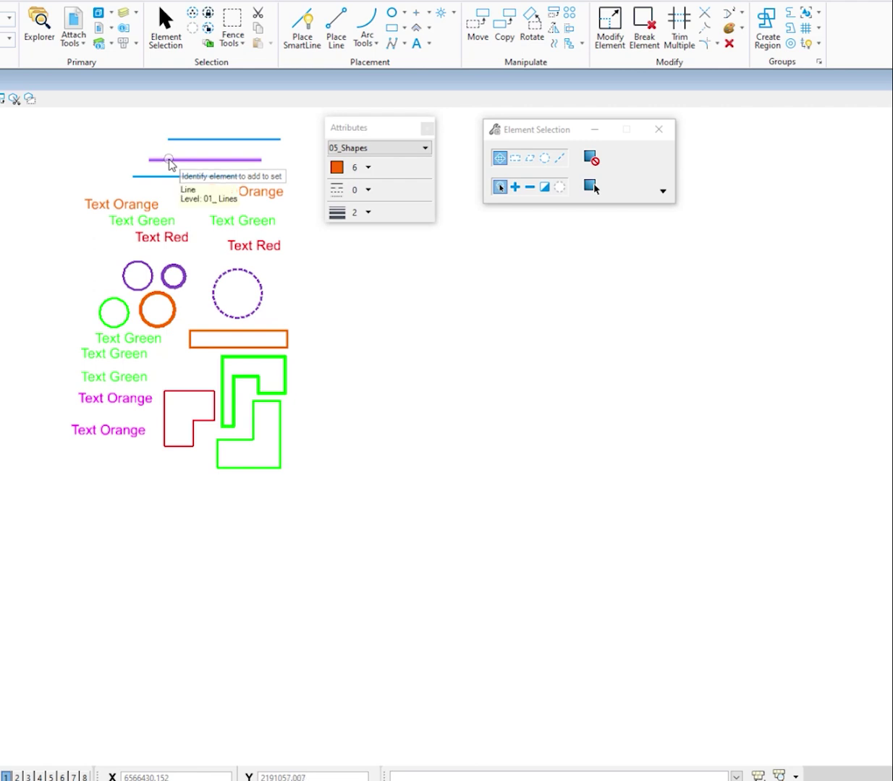
Use Place Similar on the middle blue line to set level 01_Lines, then return to Element Selection.
right_click(170, 161)
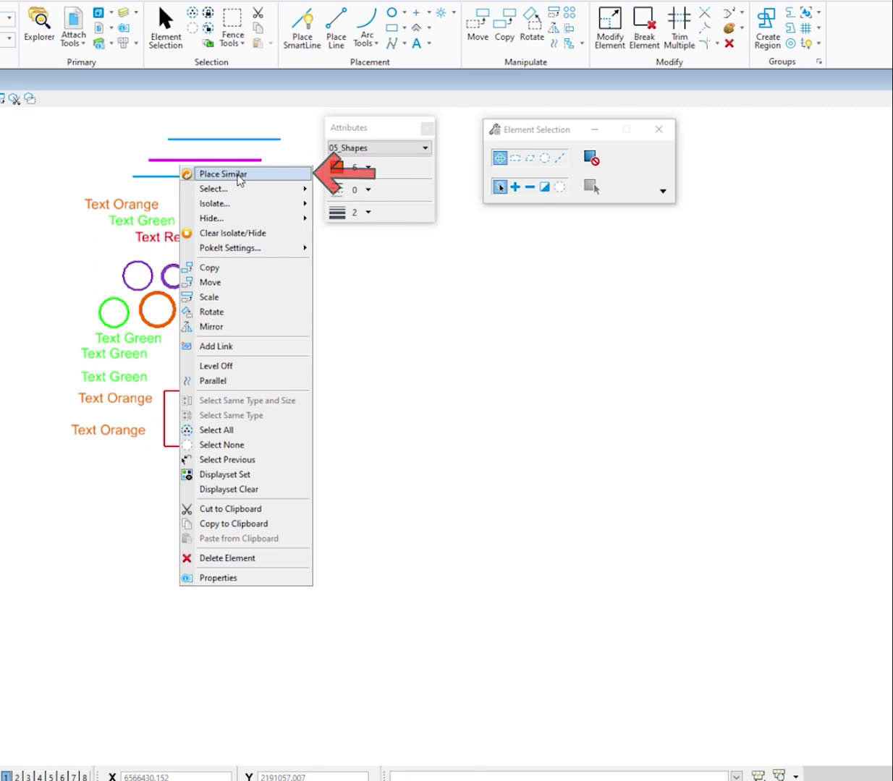
mouse_move(238, 189)
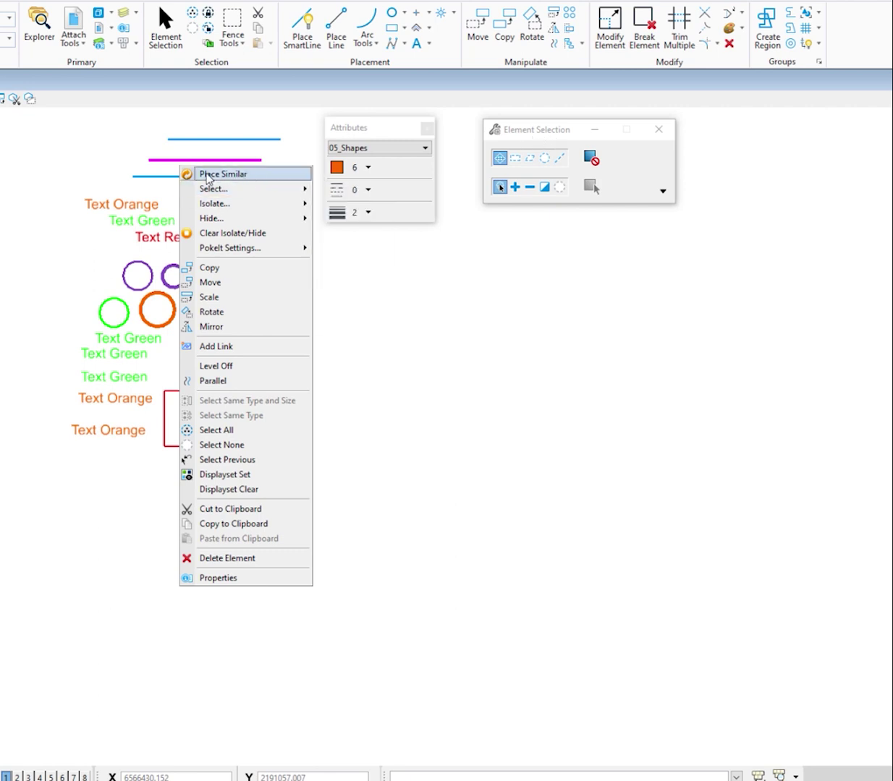
click(206, 174)
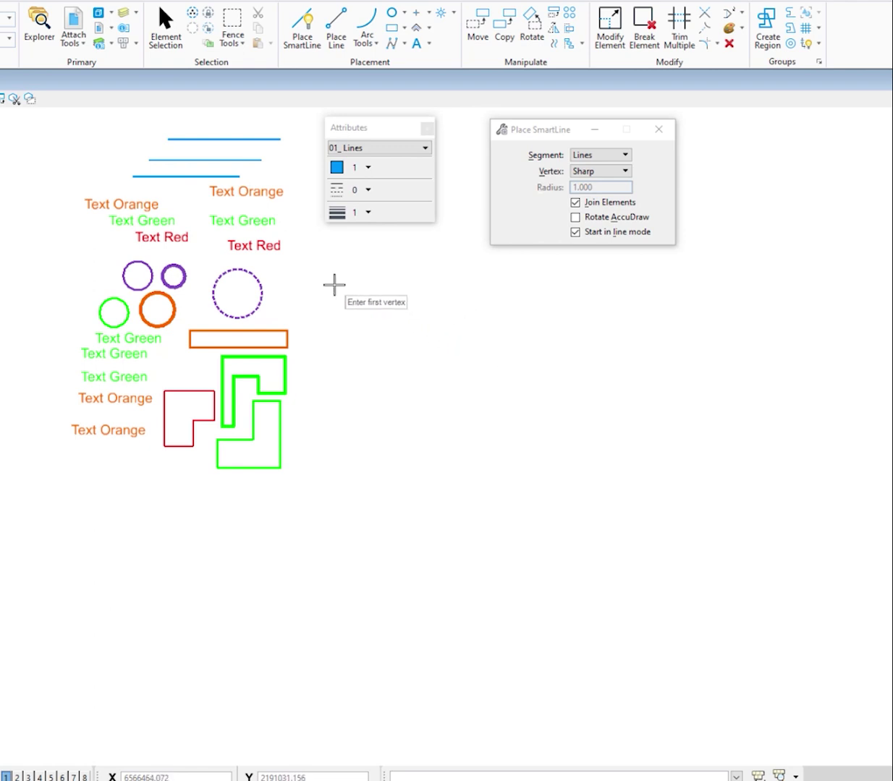
right_click(334, 285)
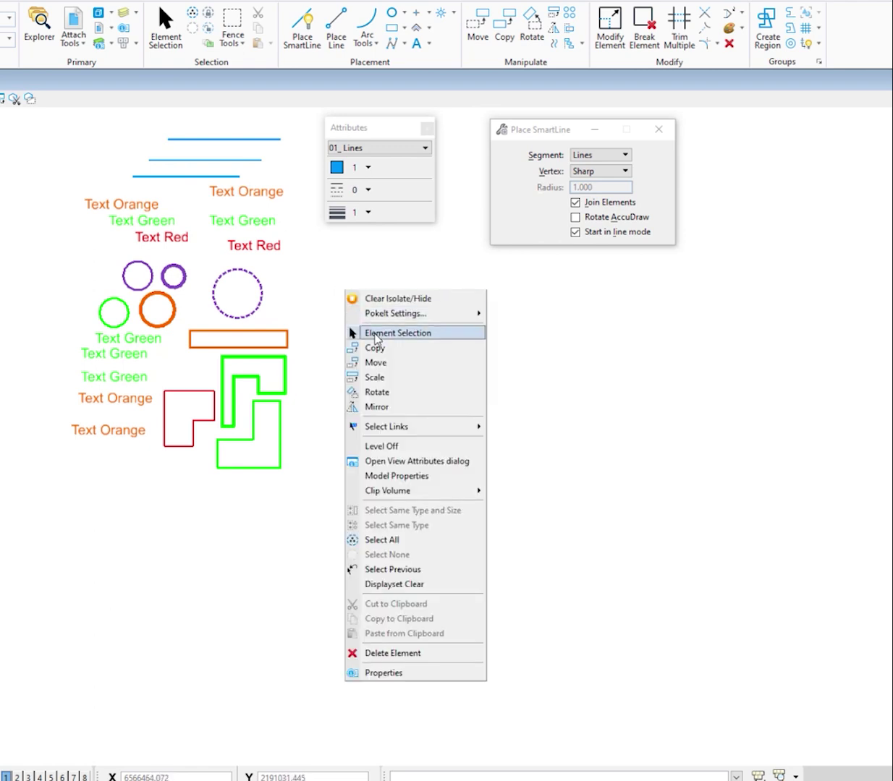
click(397, 334)
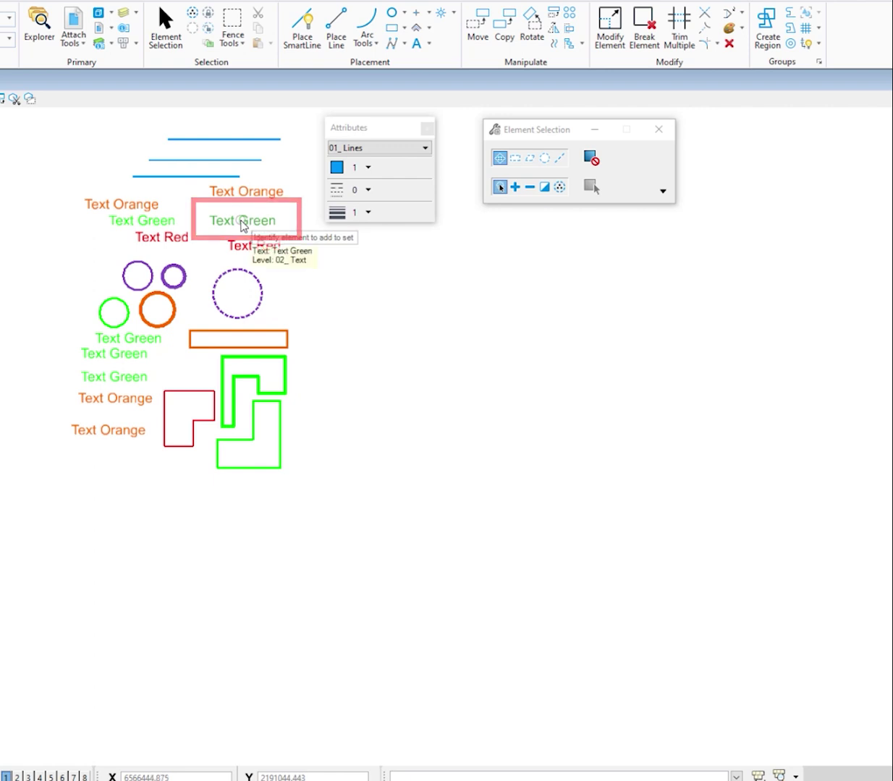
right_click(241, 225)
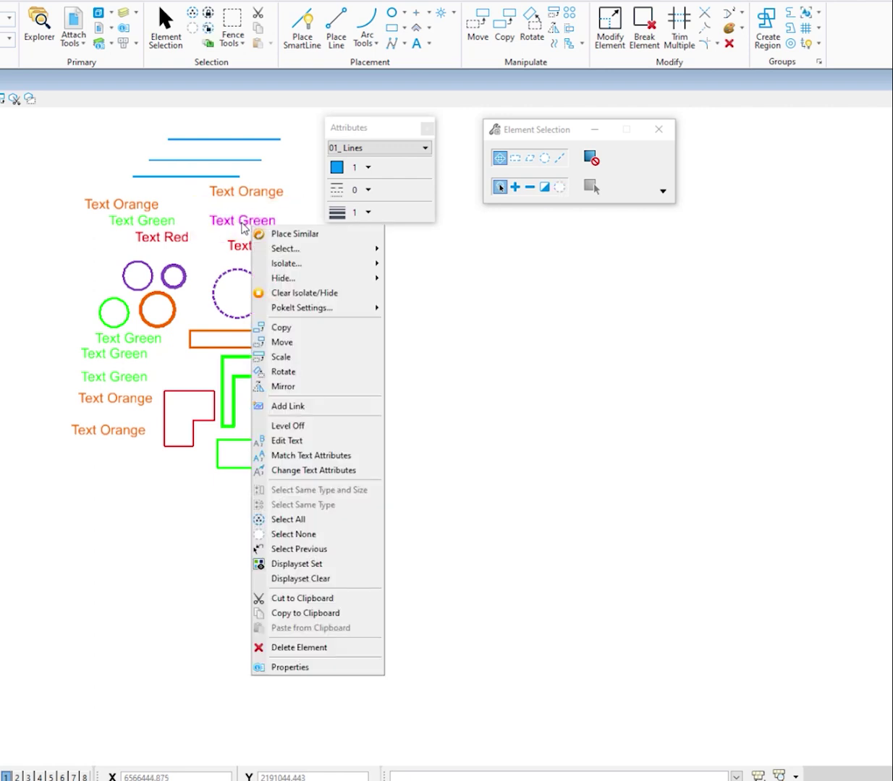
mouse_move(293, 249)
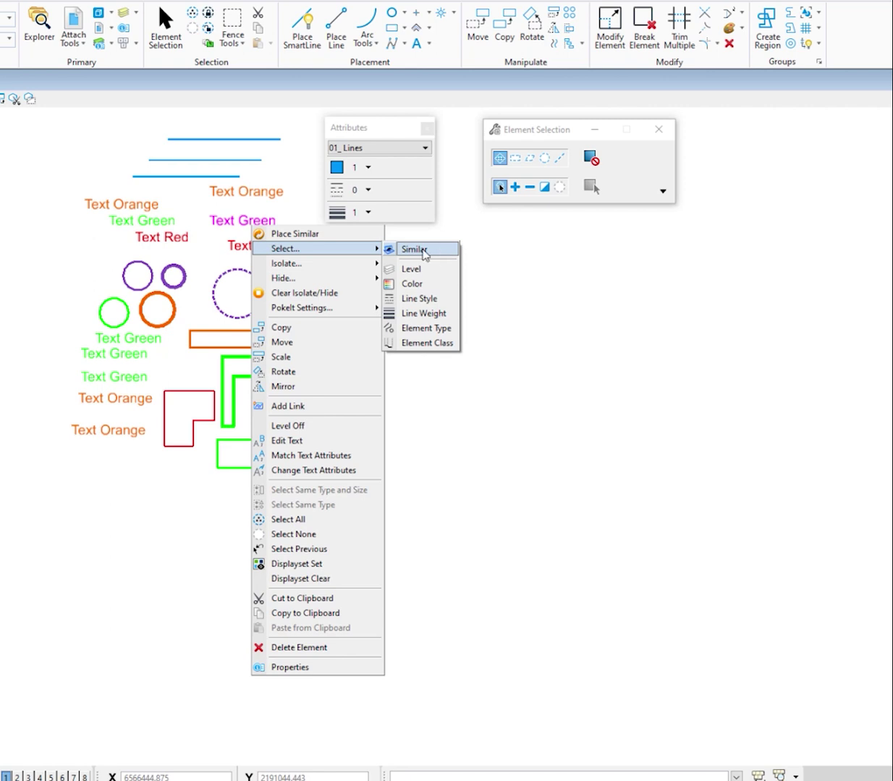
click(425, 250)
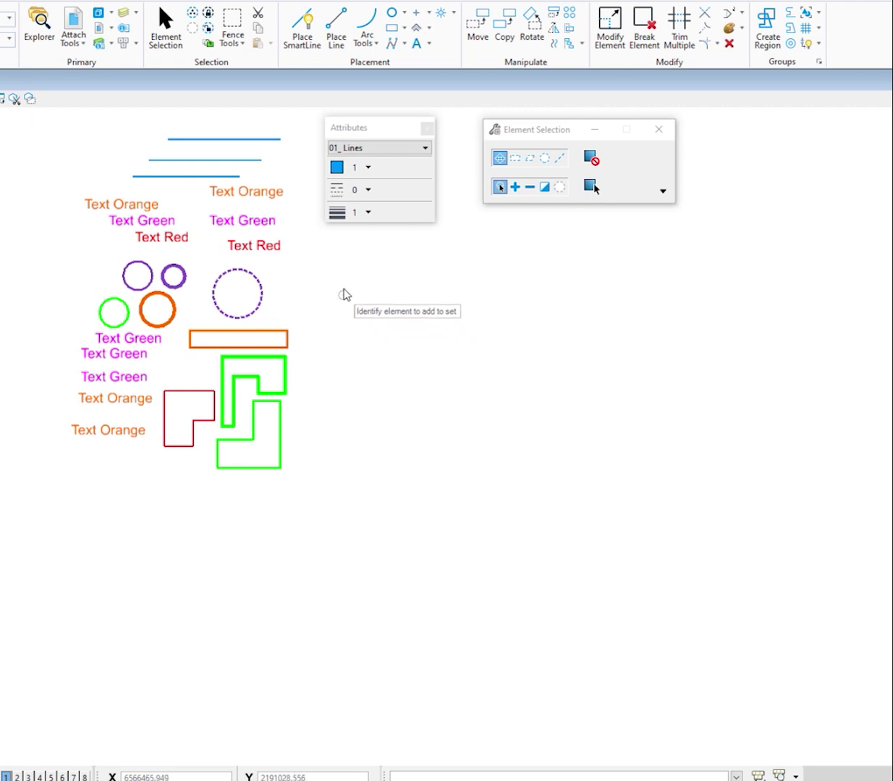
click(321, 281)
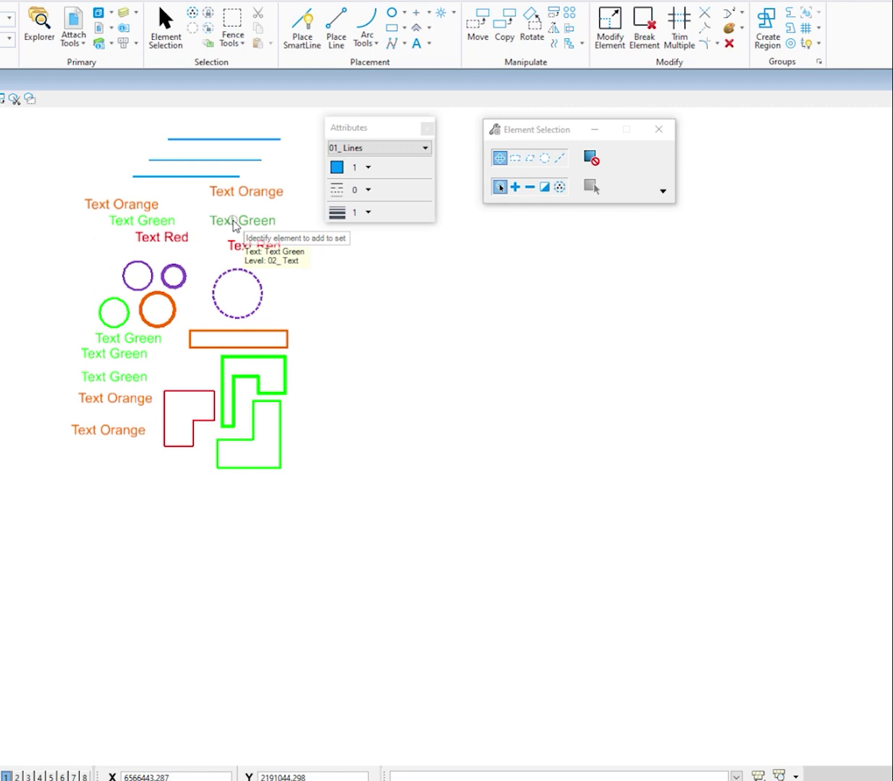
right_click(233, 225)
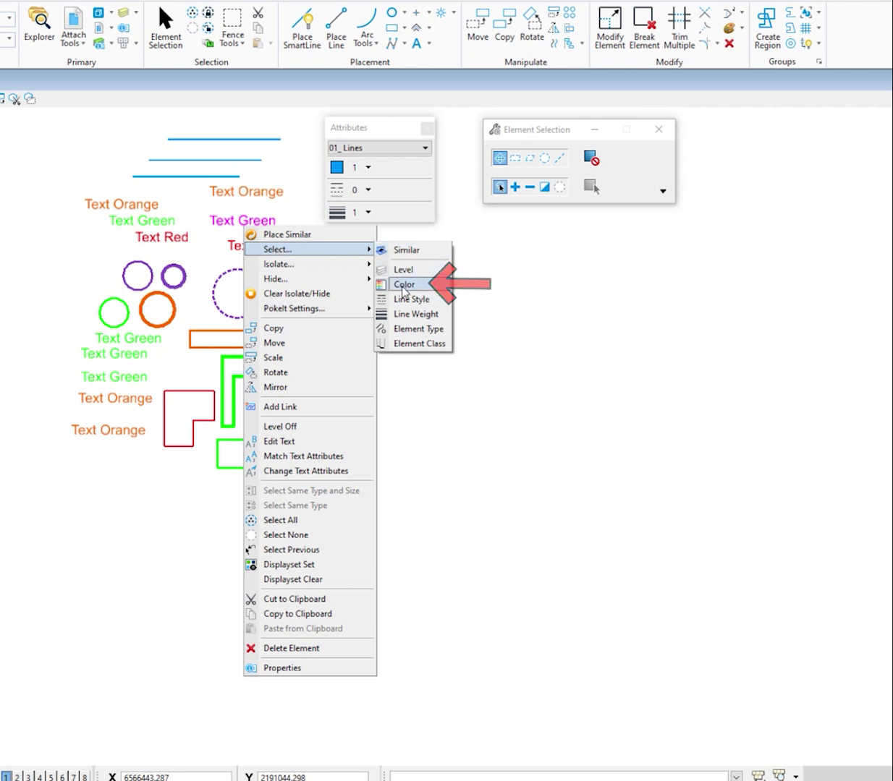
click(403, 286)
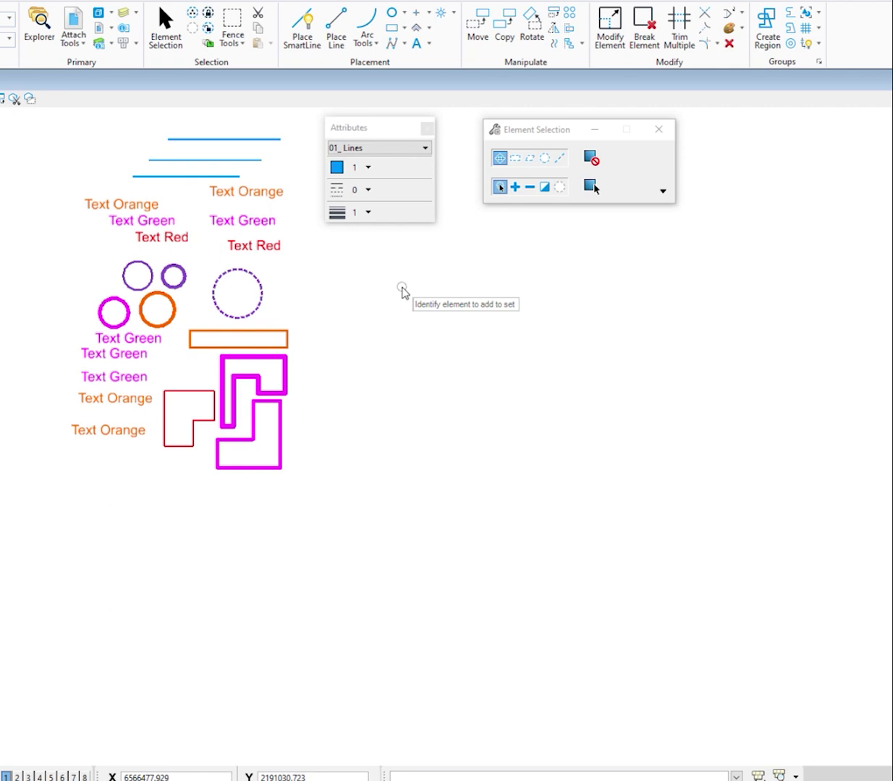
click(345, 280)
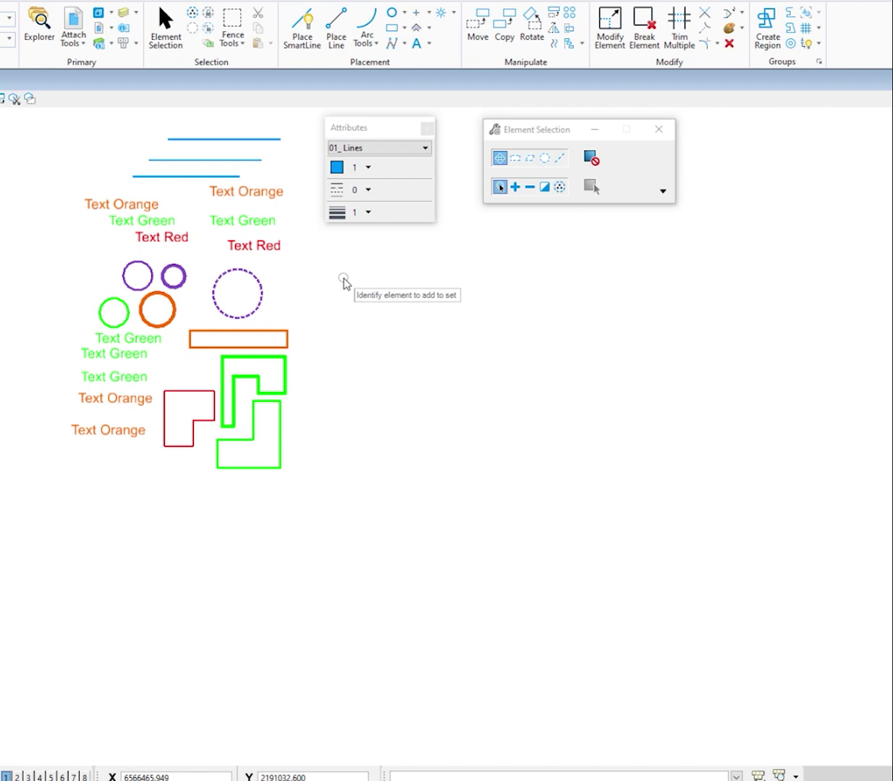
right_click(243, 222)
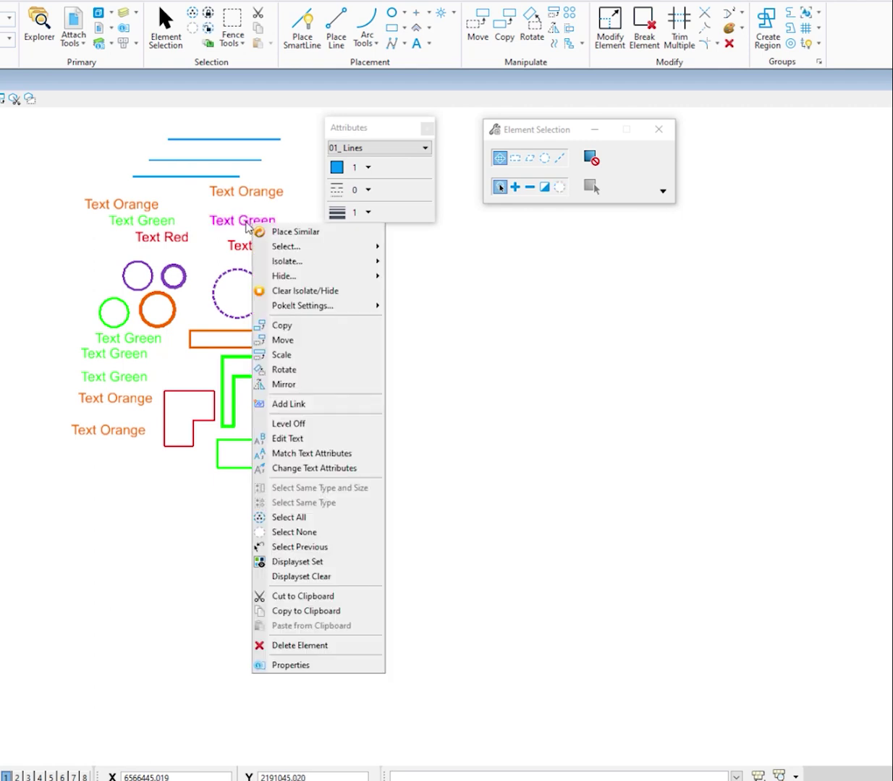
mouse_move(284, 264)
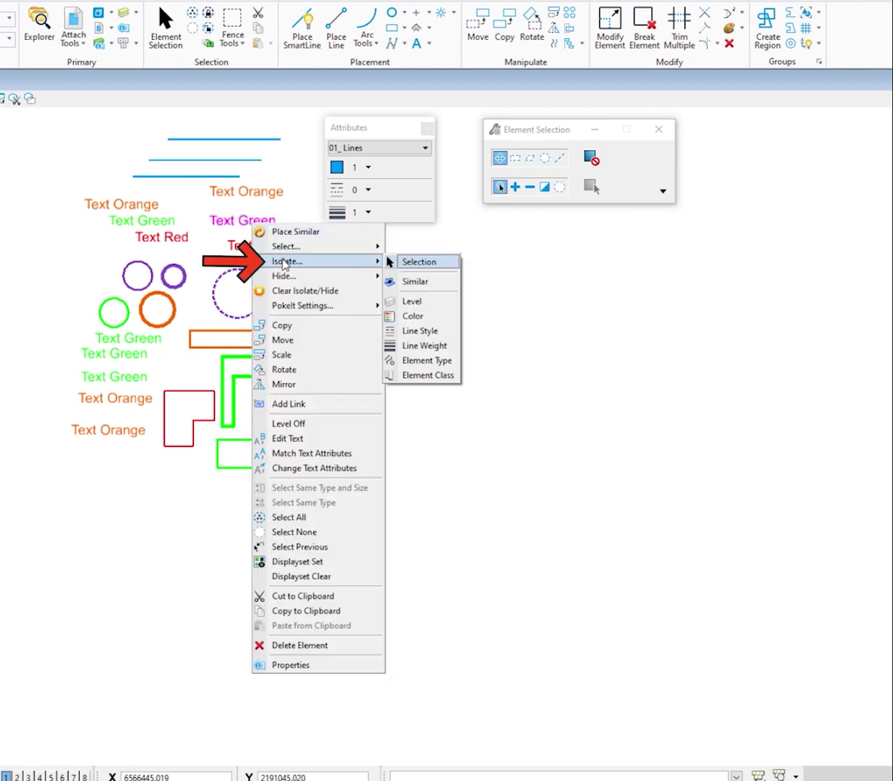
click(423, 288)
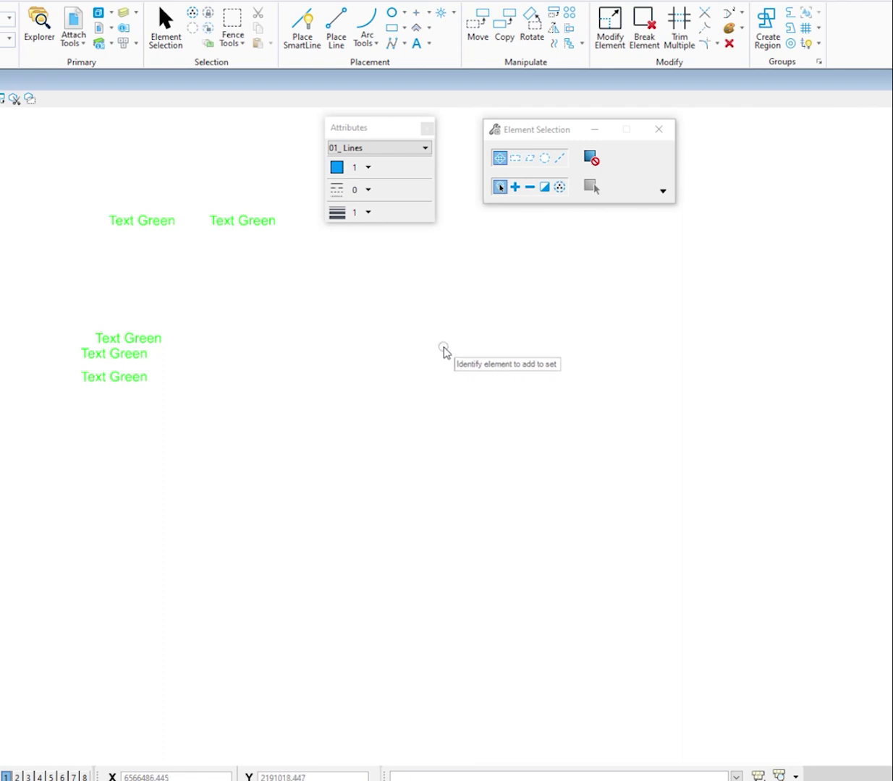
right_click(334, 295)
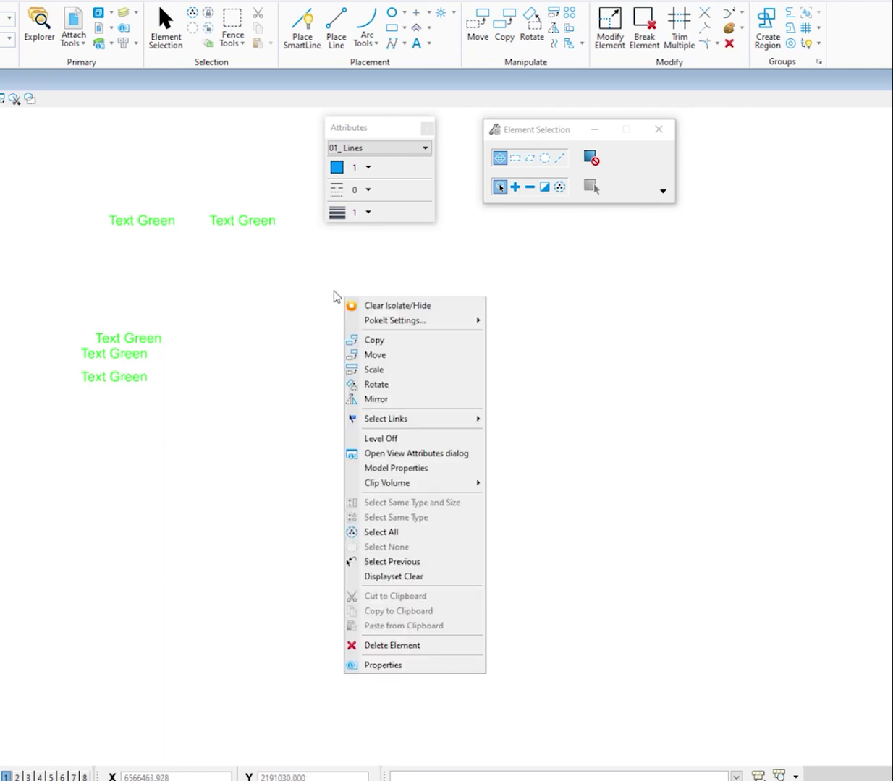
click(425, 307)
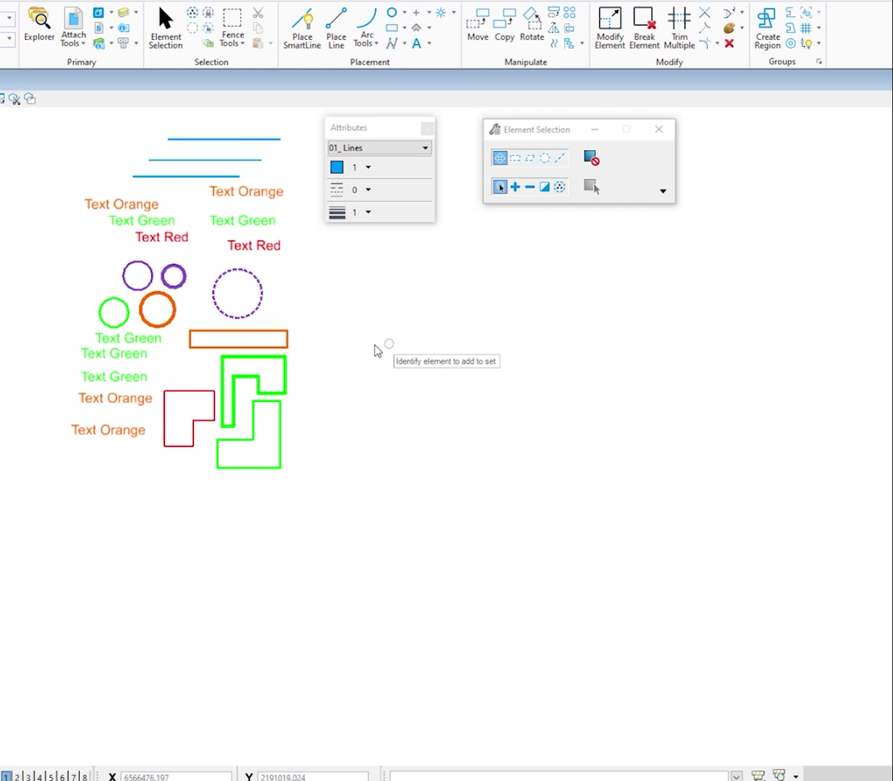
right_click(283, 334)
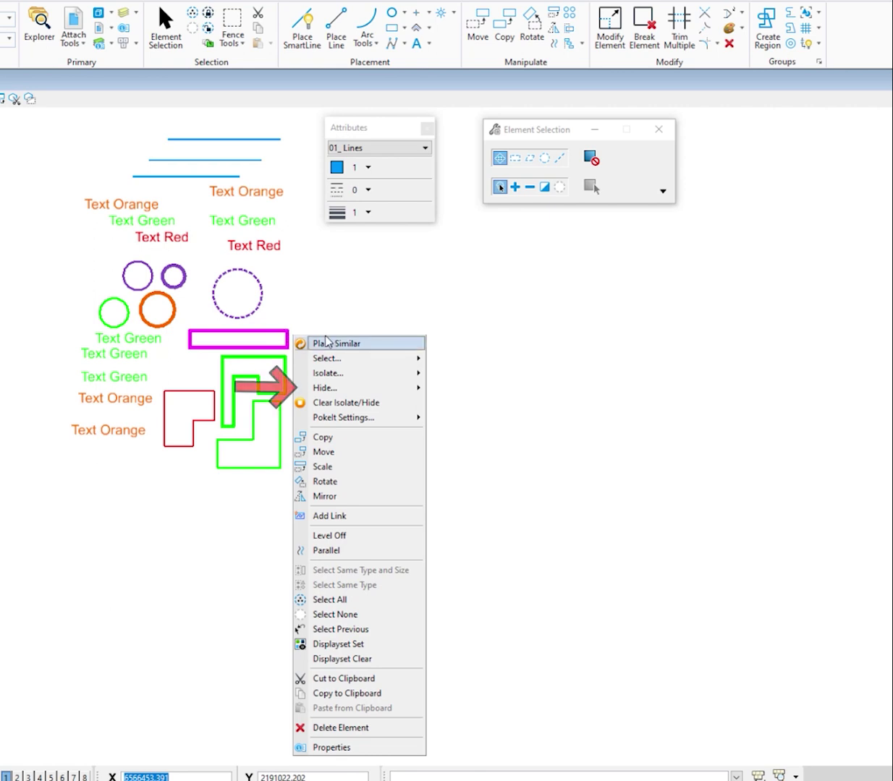
mouse_move(327, 389)
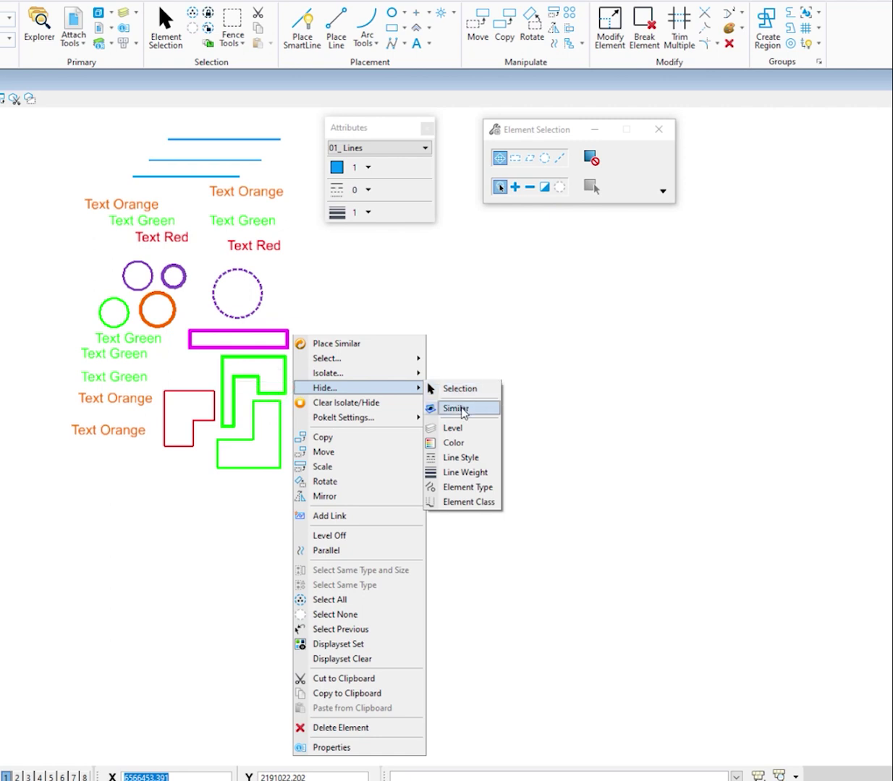
click(455, 489)
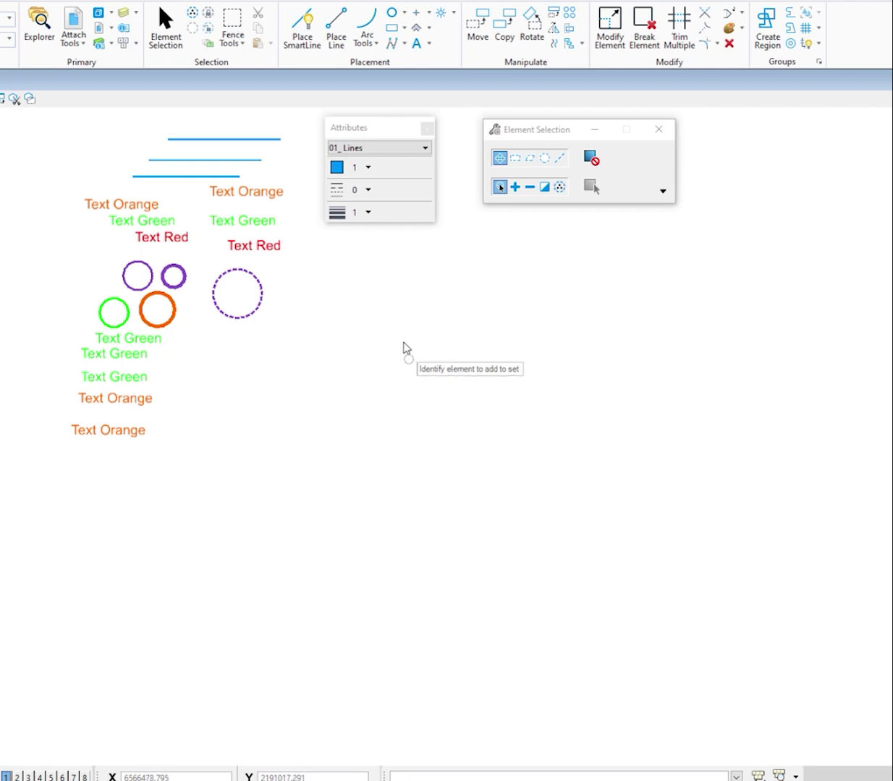
right_click(338, 317)
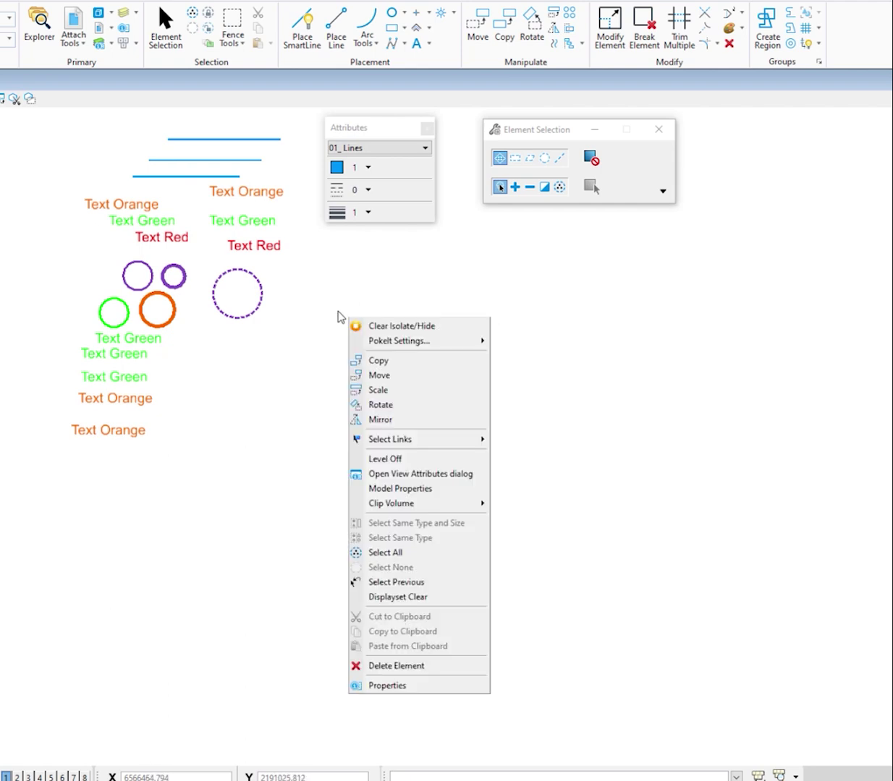
click(402, 326)
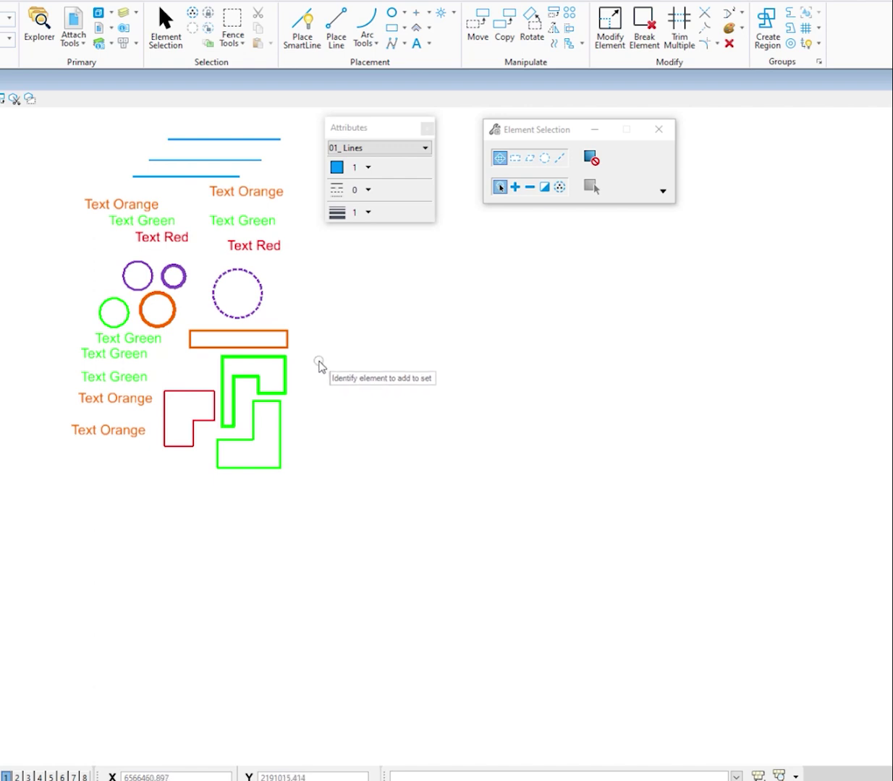
drag(319, 362, 192, 298)
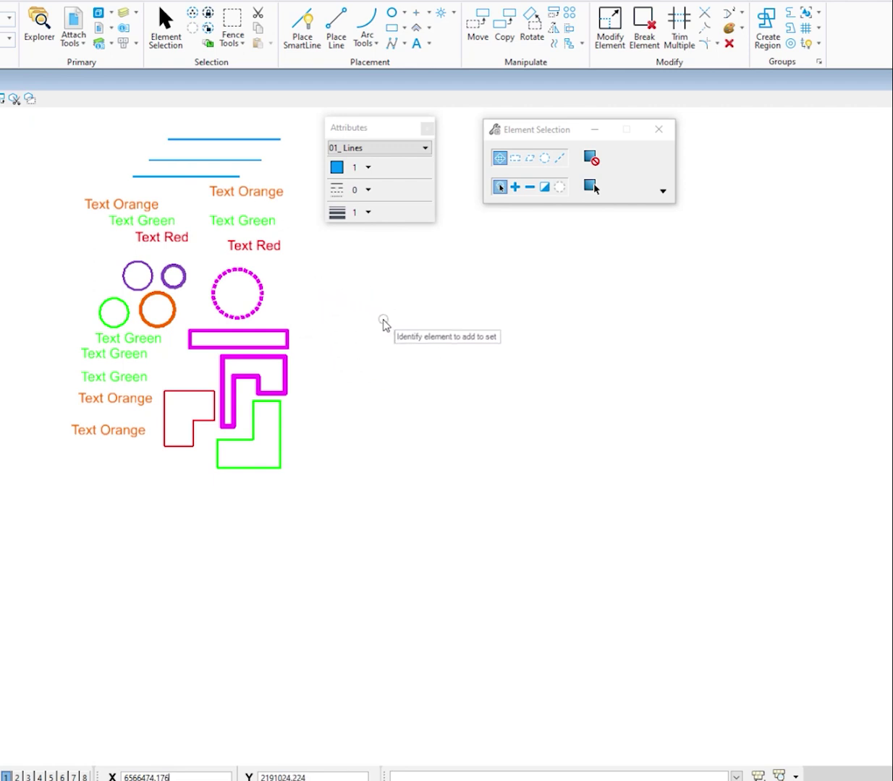
right_click(320, 281)
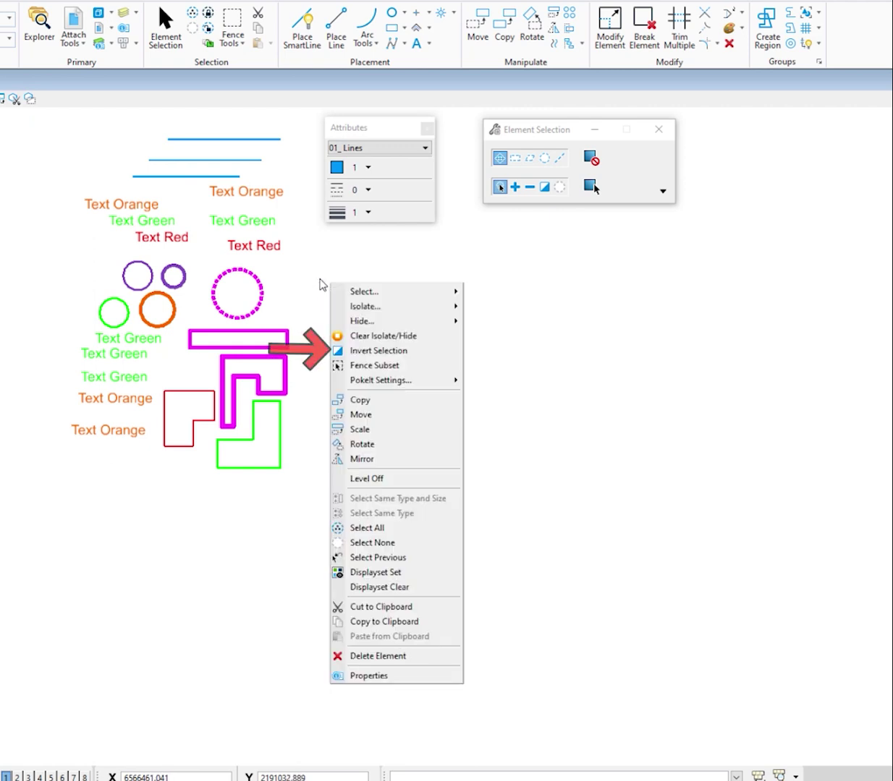
click(379, 351)
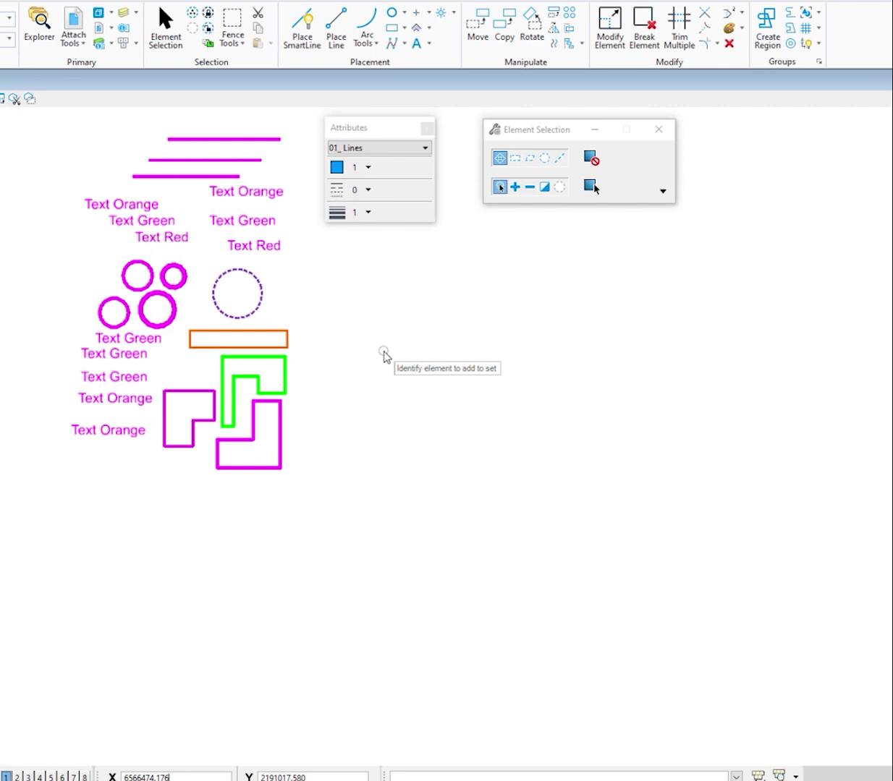
click(328, 279)
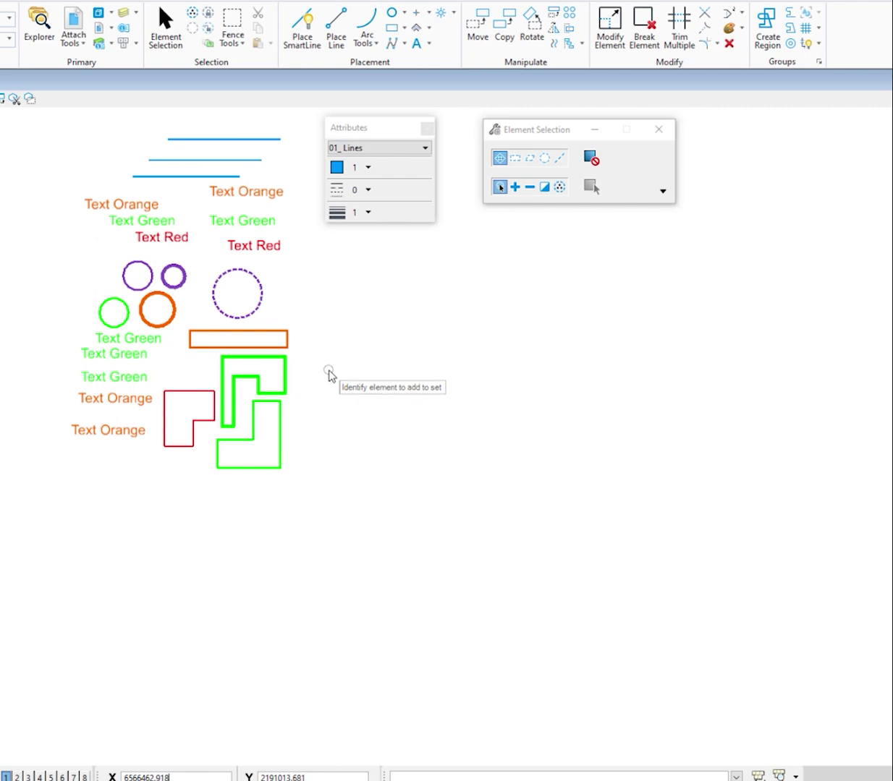
Select all elements sharing the green shape's colour.
right_click(286, 367)
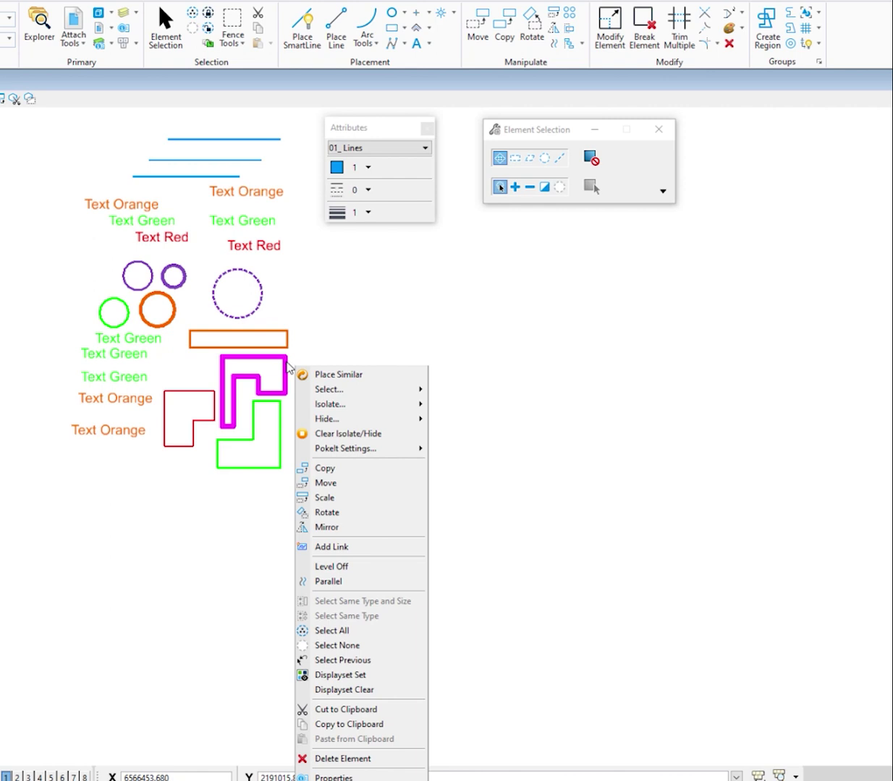
mouse_move(337, 394)
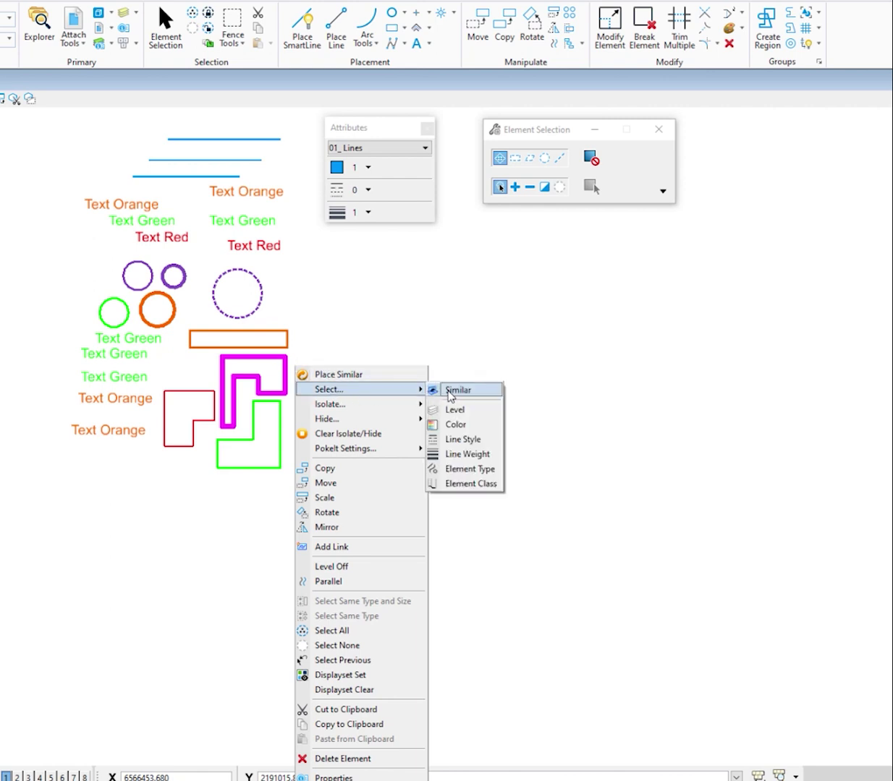
click(450, 426)
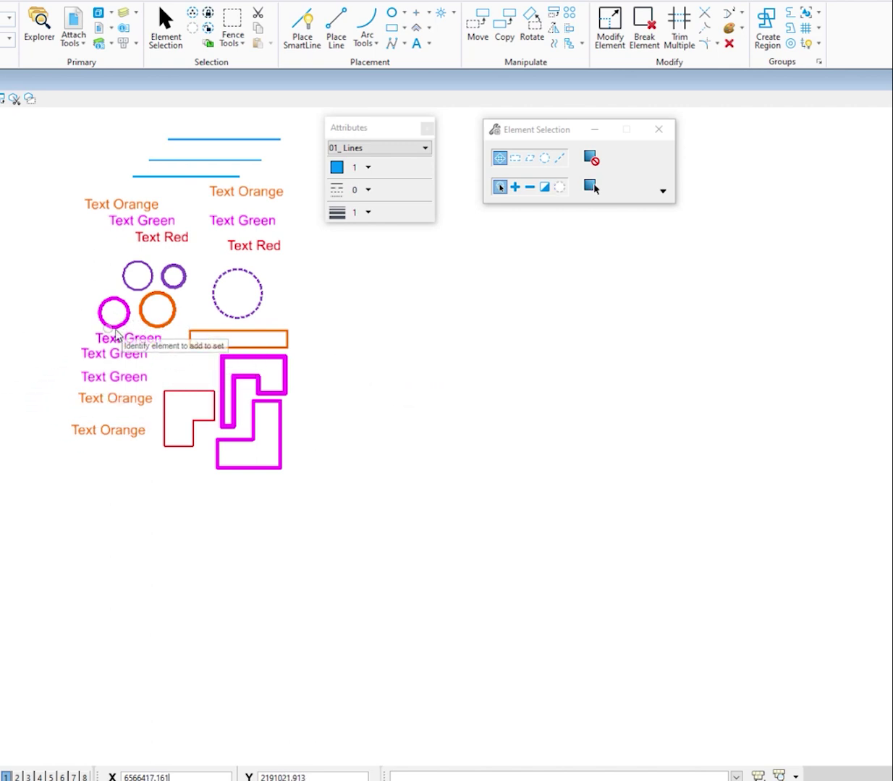
Fence Subset the green selection to the lower-left labels, then clear the three selected labels.
right_click(316, 286)
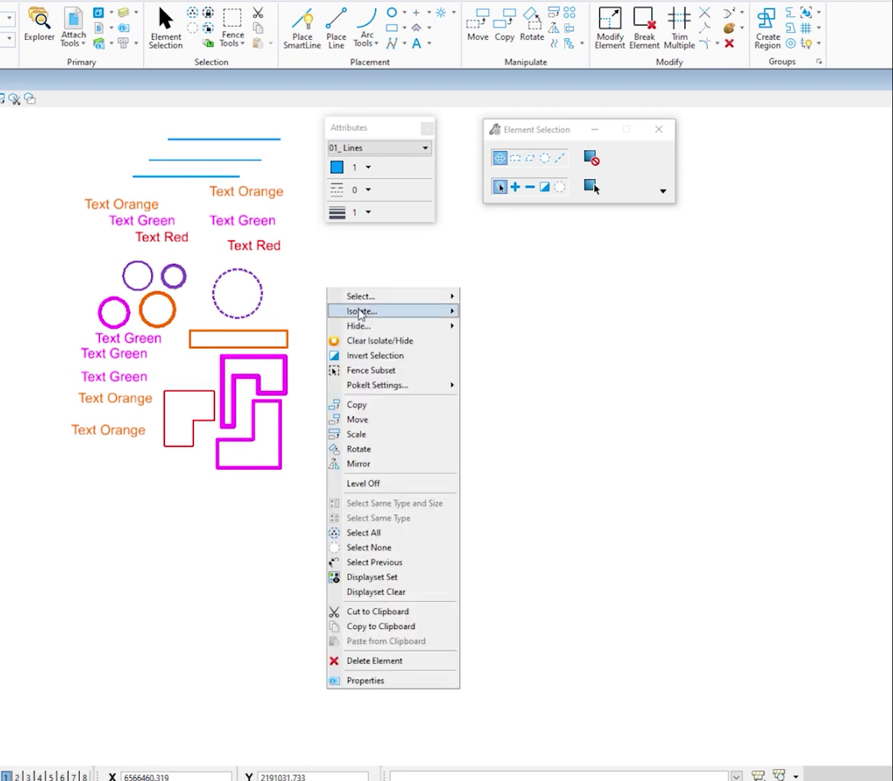
click(391, 372)
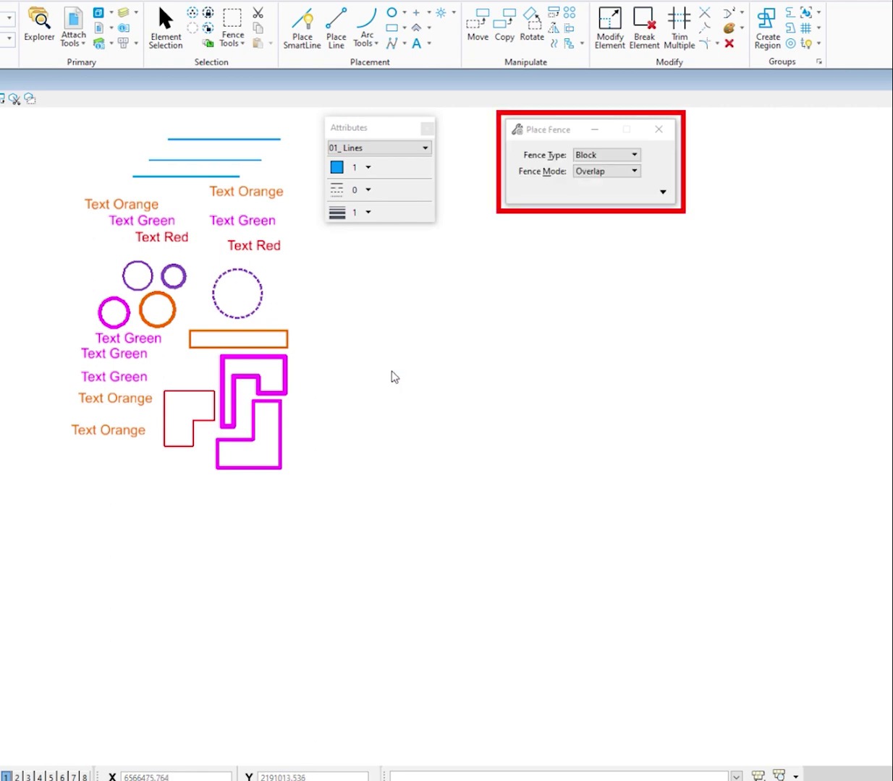
click(41, 419)
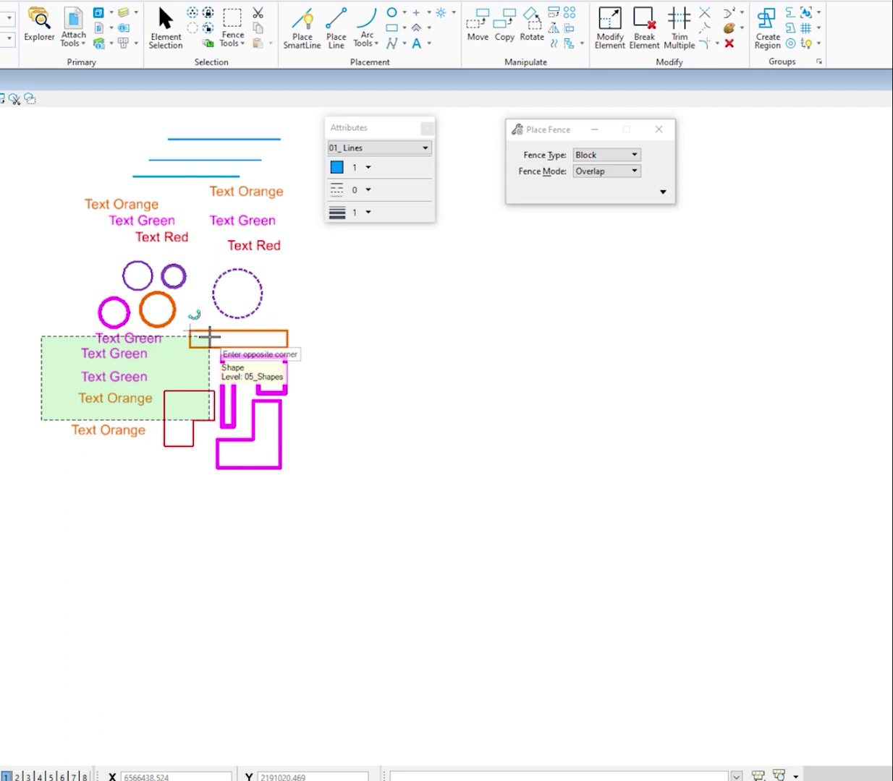
key(Escape)
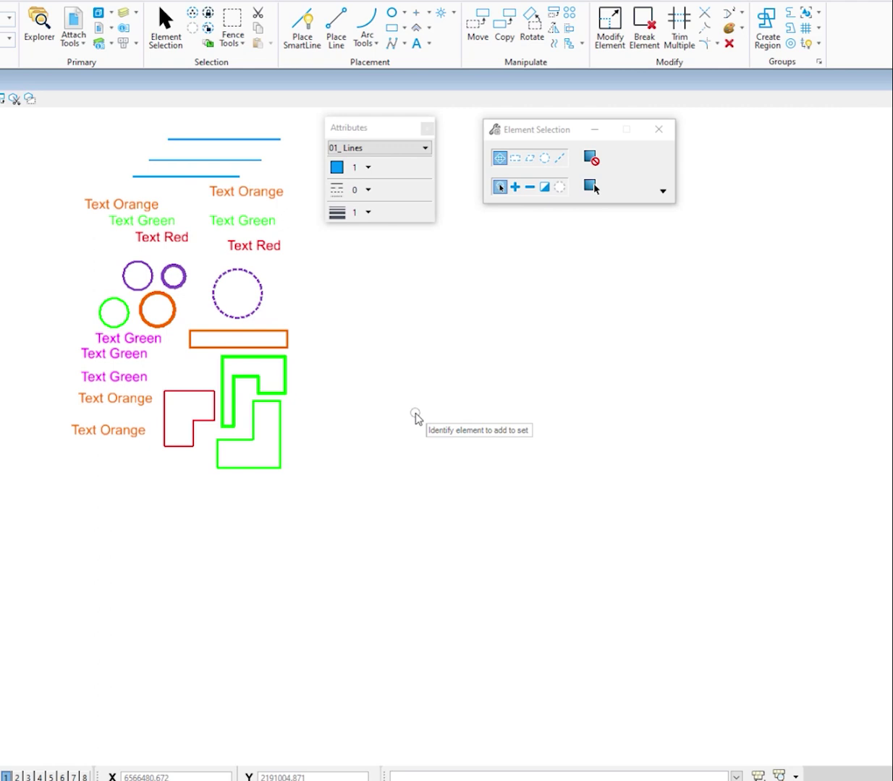
click(330, 291)
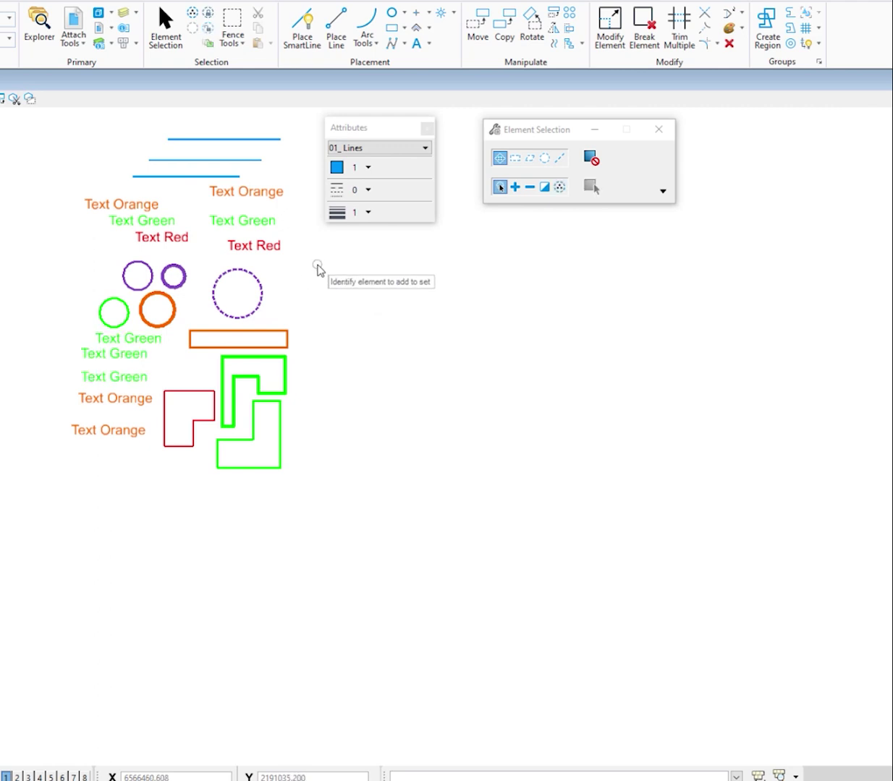
Show the PokeIt Settings choice between Use Apparent and Use Actual Attributes on empty space.
right_click(318, 275)
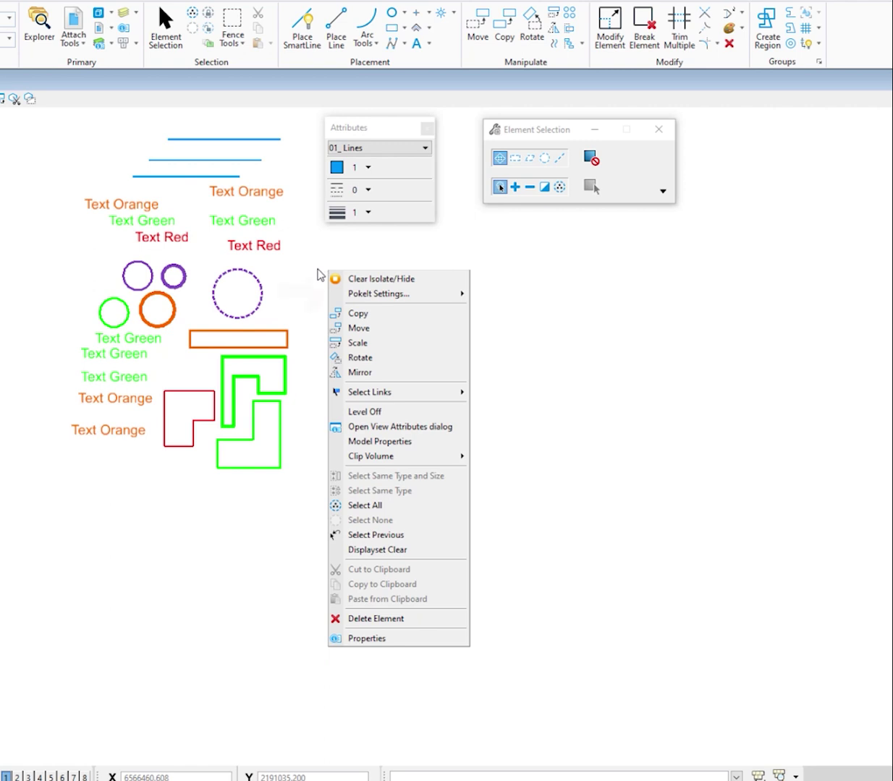
mouse_move(380, 294)
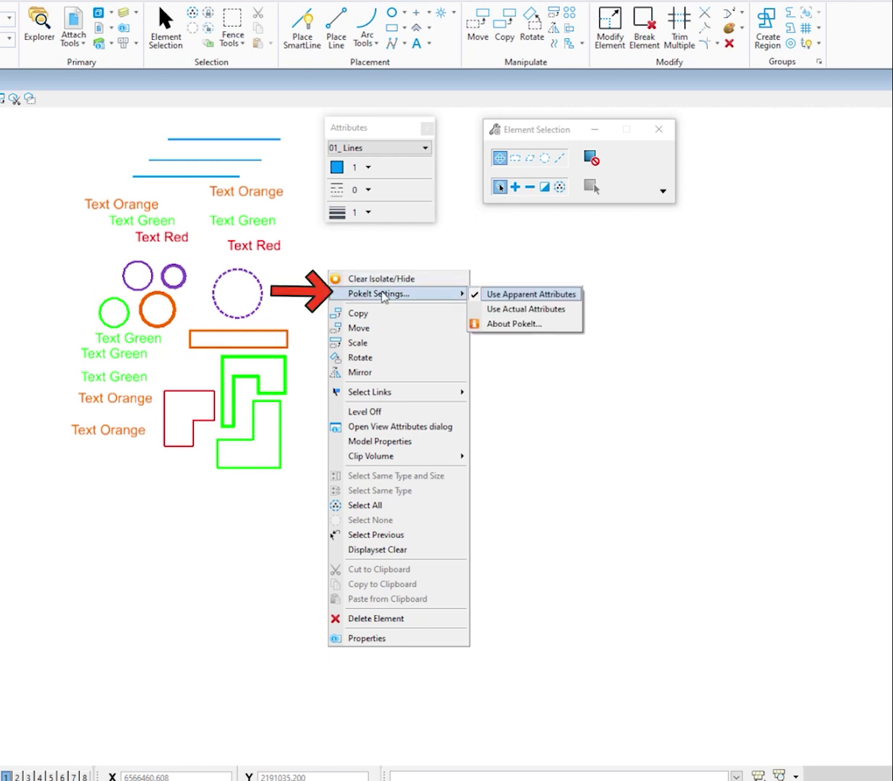